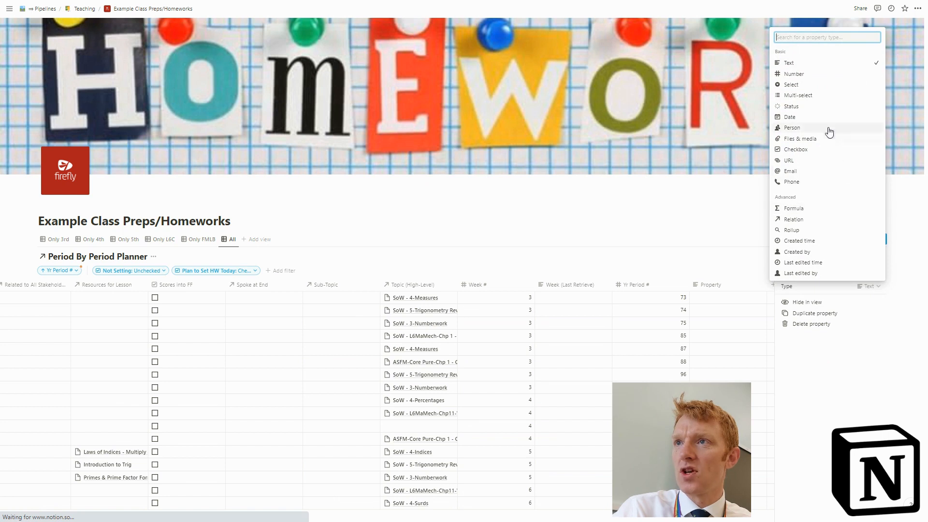
Step: Change the new property's type to Status and show it as Select
{"action": "left_click", "coordinate": [796, 112]}
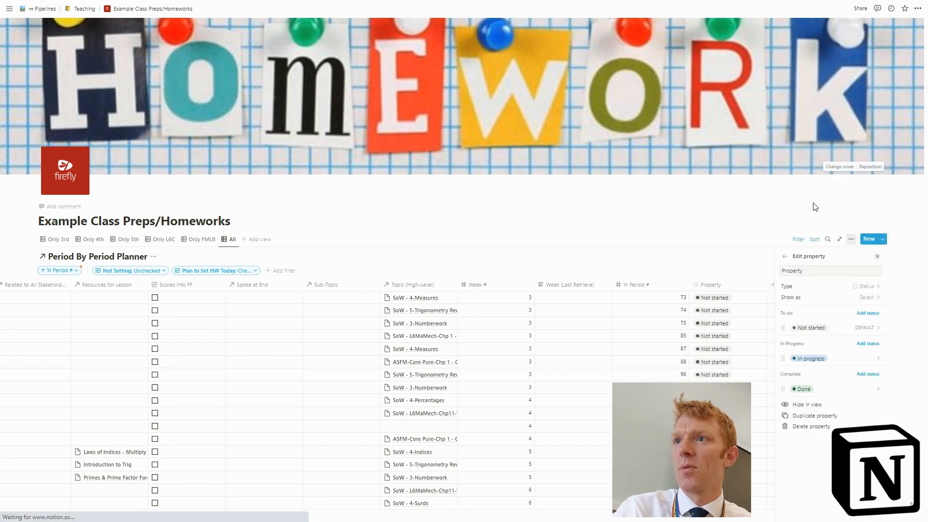
{"action": "left_click", "coordinate": [867, 297]}
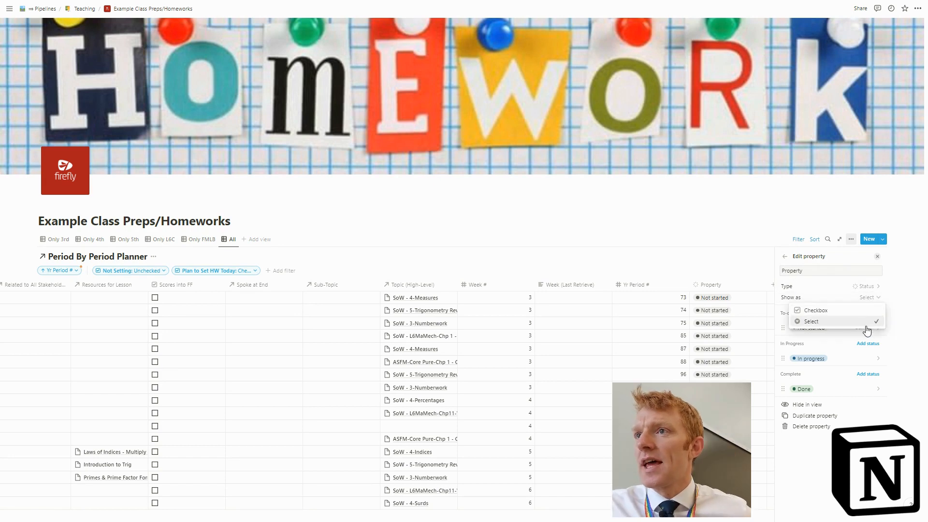
{"action": "left_click", "coordinate": [868, 321]}
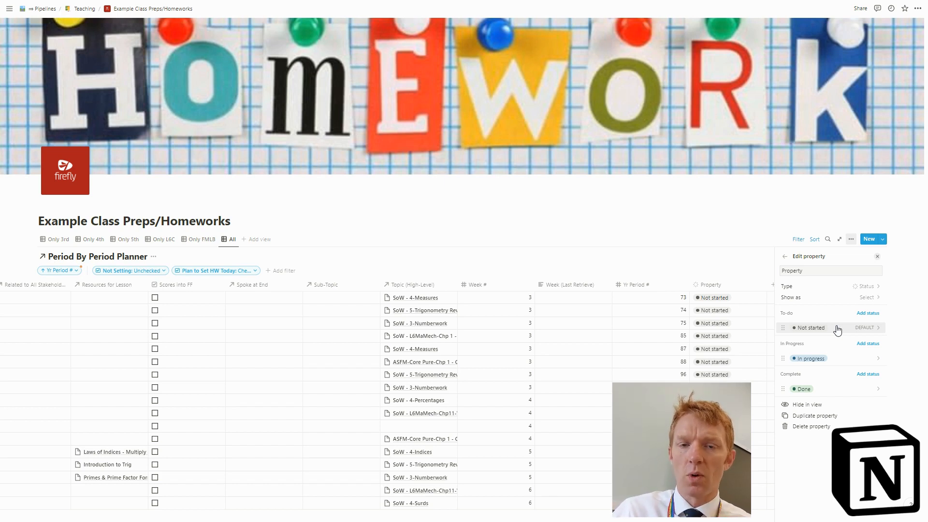
Step: Examine the options of the Not started and In progress statuses of the new property
{"action": "left_click", "coordinate": [866, 327]}
{"action": "left_click", "coordinate": [866, 326]}
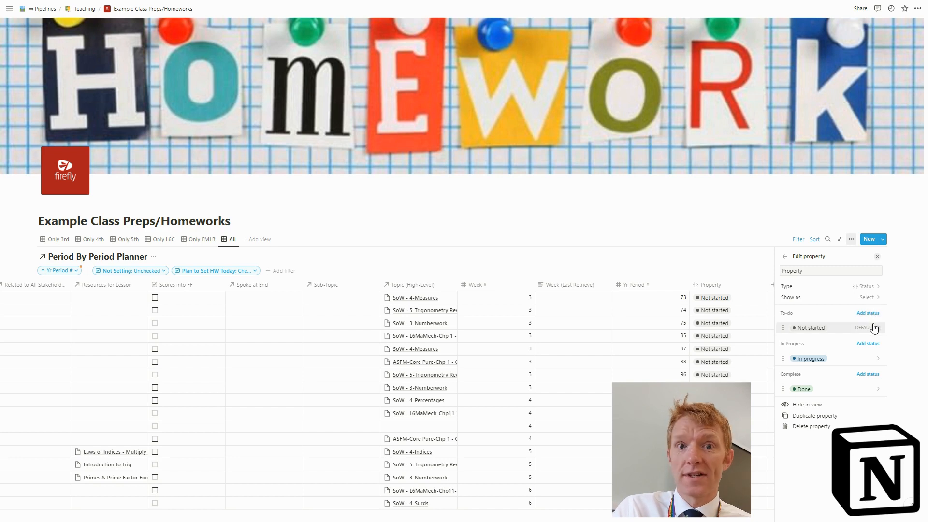
{"action": "left_click", "coordinate": [873, 330]}
{"action": "left_click", "coordinate": [873, 330]}
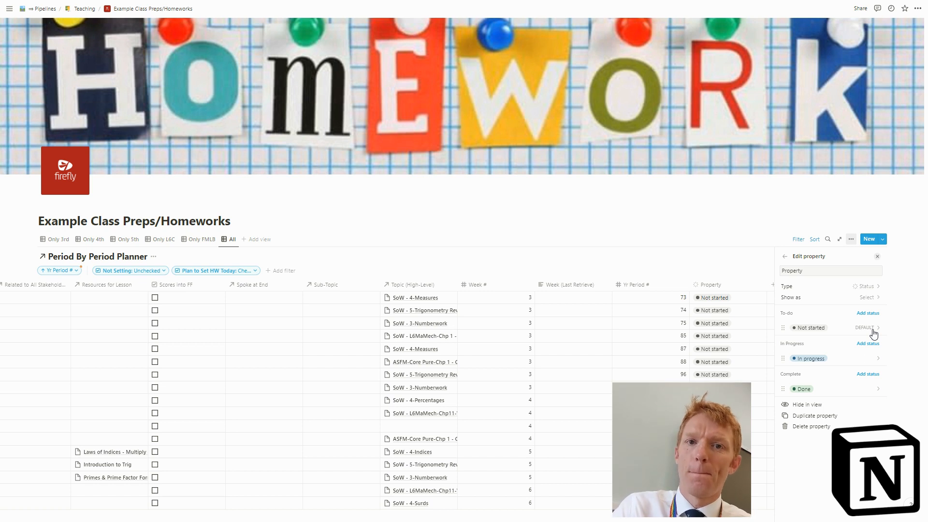
{"action": "left_click", "coordinate": [872, 360]}
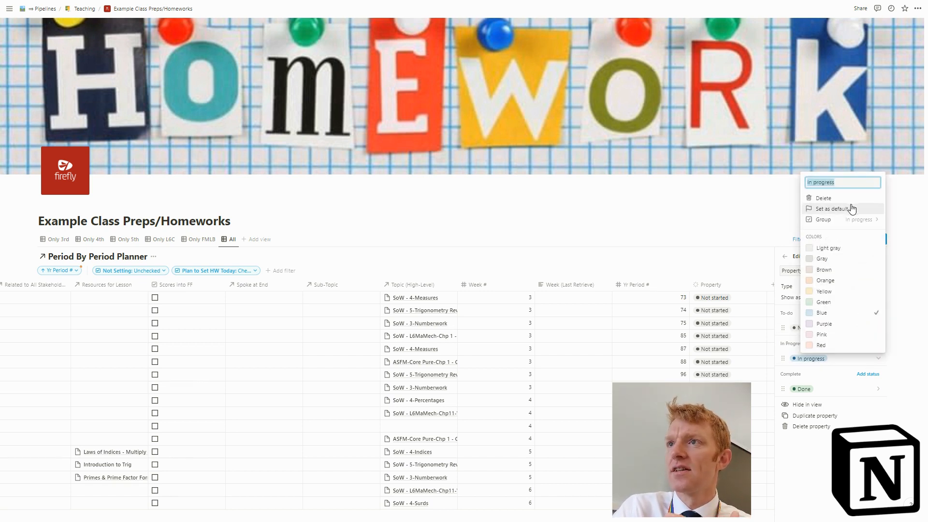
{"action": "left_click", "coordinate": [744, 240]}
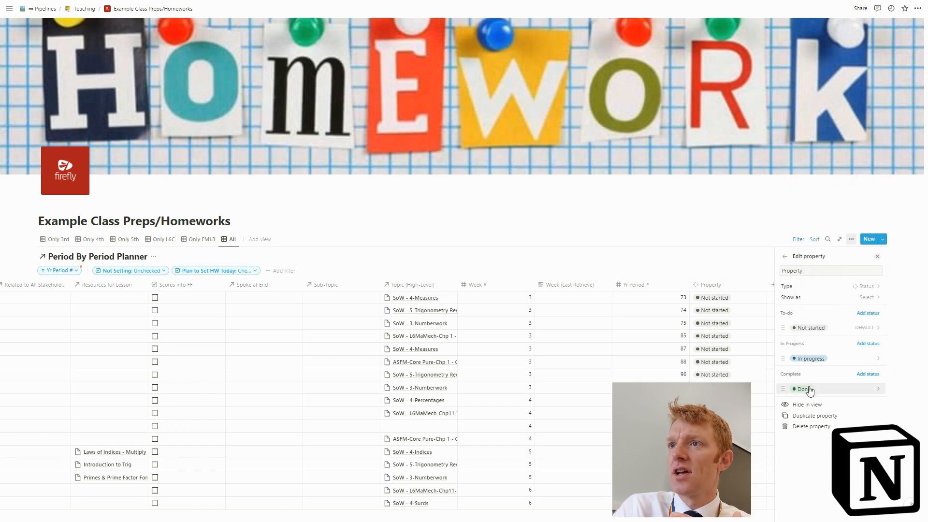
Step: Make Done the default status of the new property
{"action": "left_click", "coordinate": [843, 391]}
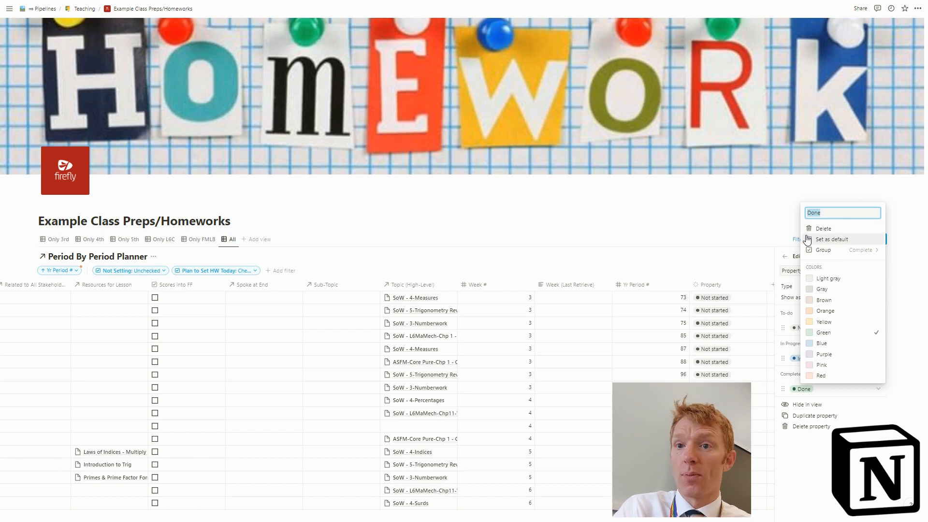
{"action": "left_click", "coordinate": [722, 241]}
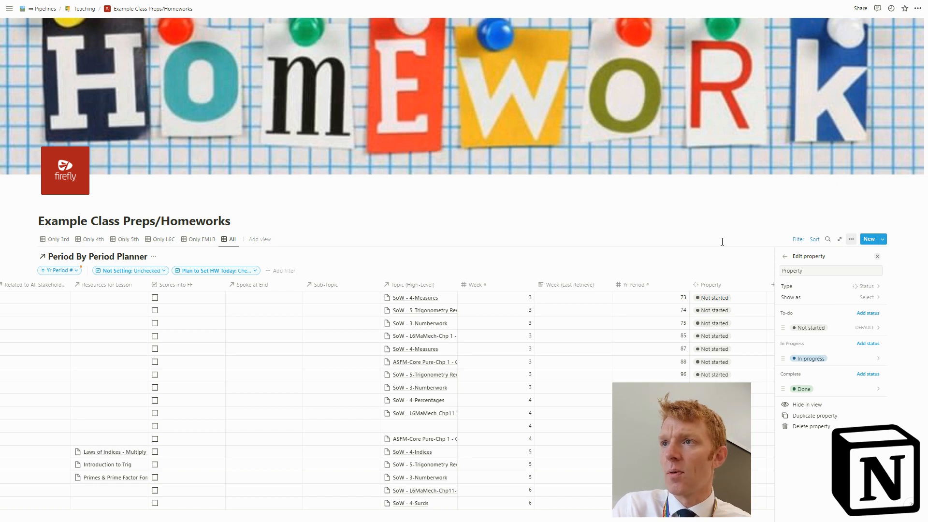
{"action": "left_click", "coordinate": [843, 390]}
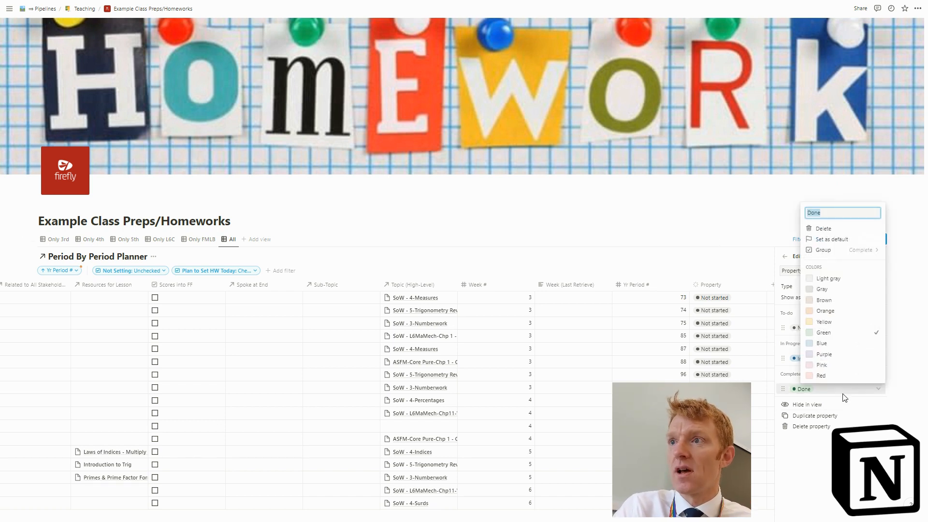
{"action": "left_click", "coordinate": [841, 245]}
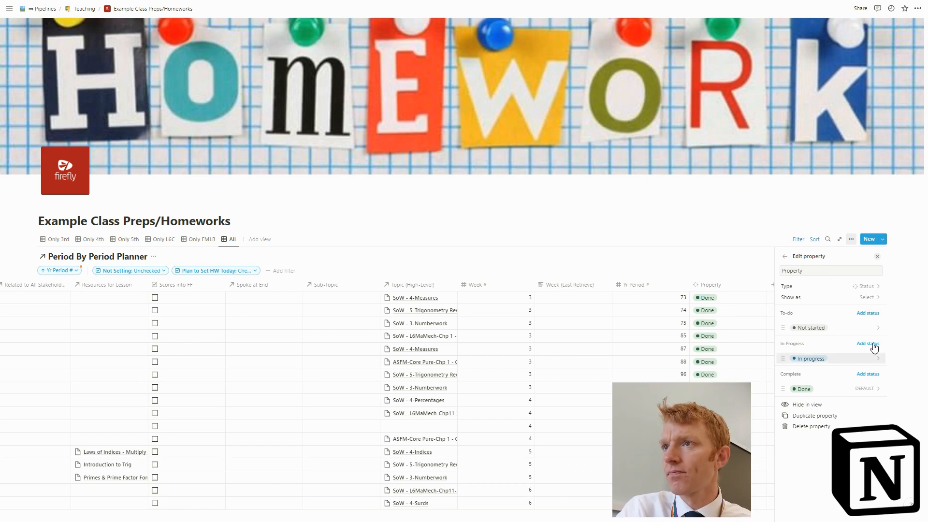
Step: Delete the new status property from the Period By Period Planner database
{"action": "left_click", "coordinate": [811, 426]}
{"action": "left_click", "coordinate": [479, 269]}
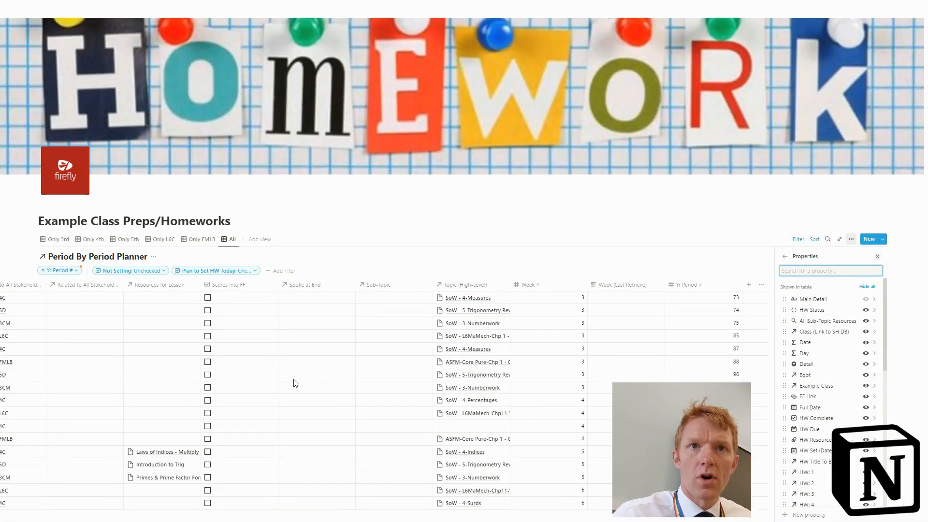
Step: Set the HW Status of the September 13 Class - 4C entry to 6. Class Feedback & Reflected
{"action": "scroll", "coordinate": [294, 384], "scroll_direction": "left", "scroll_amount": 10}
{"action": "scroll", "coordinate": [295, 383], "scroll_direction": "left", "scroll_amount": 15}
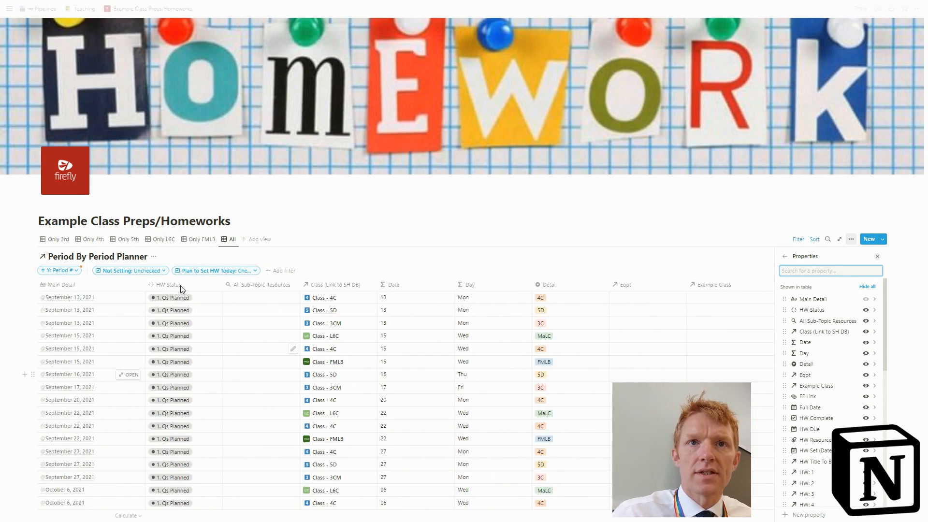
{"action": "left_click", "coordinate": [189, 298]}
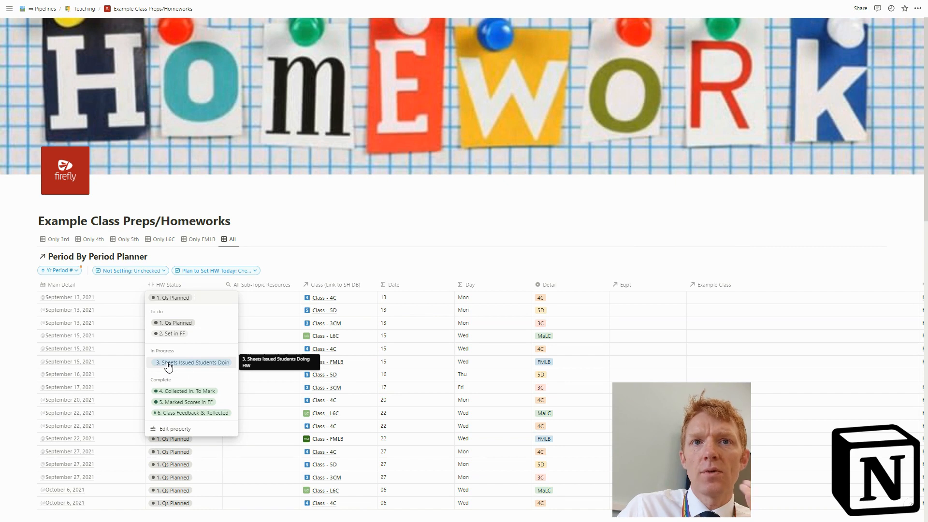
{"action": "left_click", "coordinate": [184, 416]}
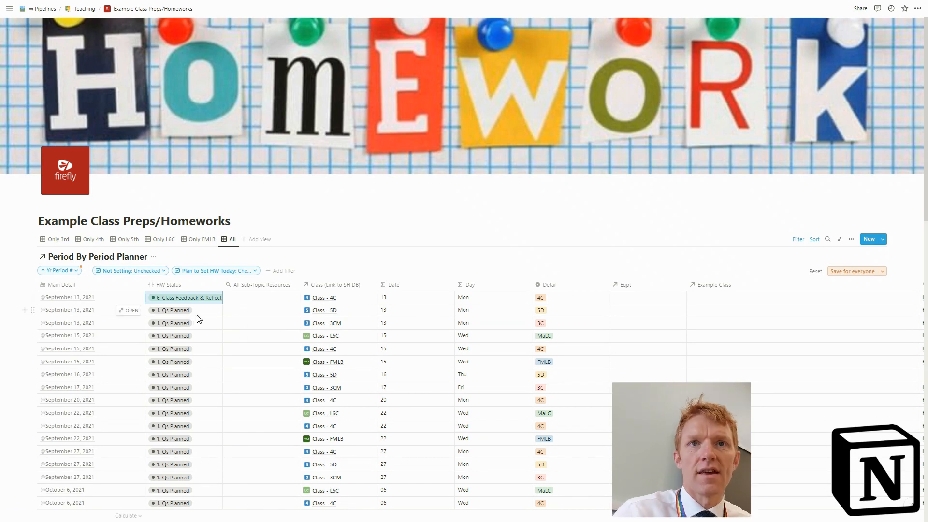
{"action": "scroll", "coordinate": [204, 314], "scroll_direction": "down", "scroll_amount": 15}
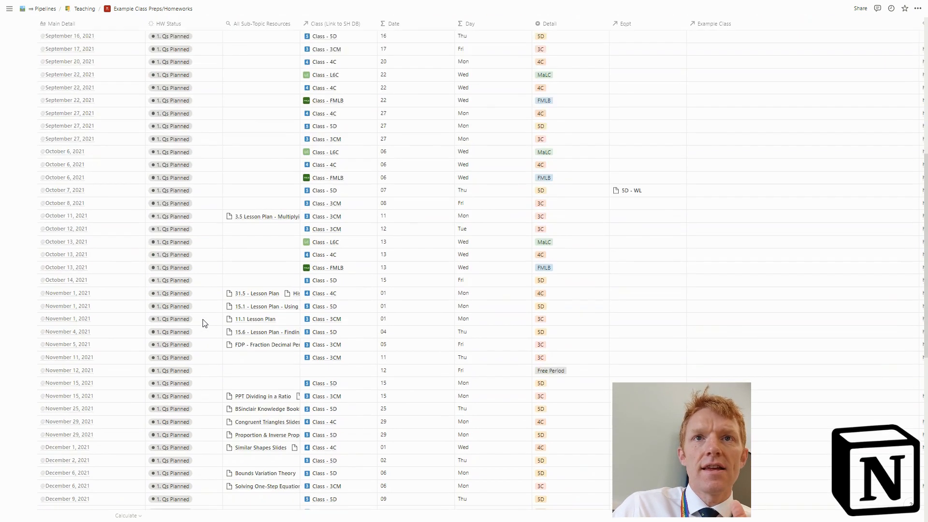
{"action": "scroll", "coordinate": [204, 319], "scroll_direction": "up", "scroll_amount": 20}
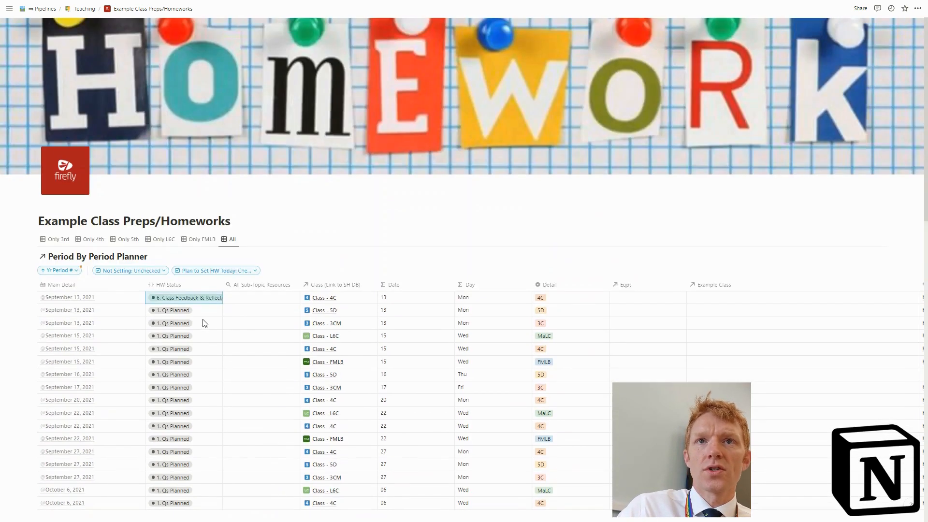
{"action": "scroll", "coordinate": [204, 323], "scroll_direction": "down", "scroll_amount": 10}
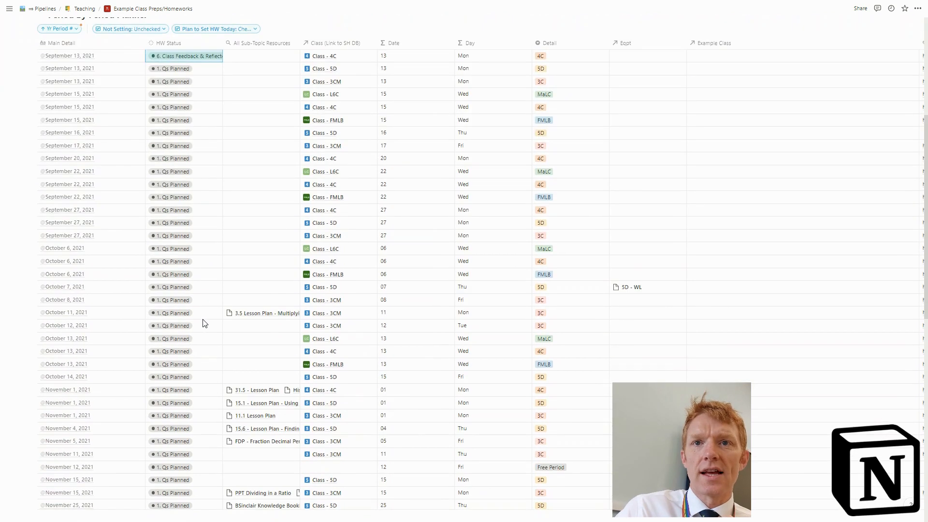
{"action": "scroll", "coordinate": [203, 323], "scroll_direction": "up", "scroll_amount": 10}
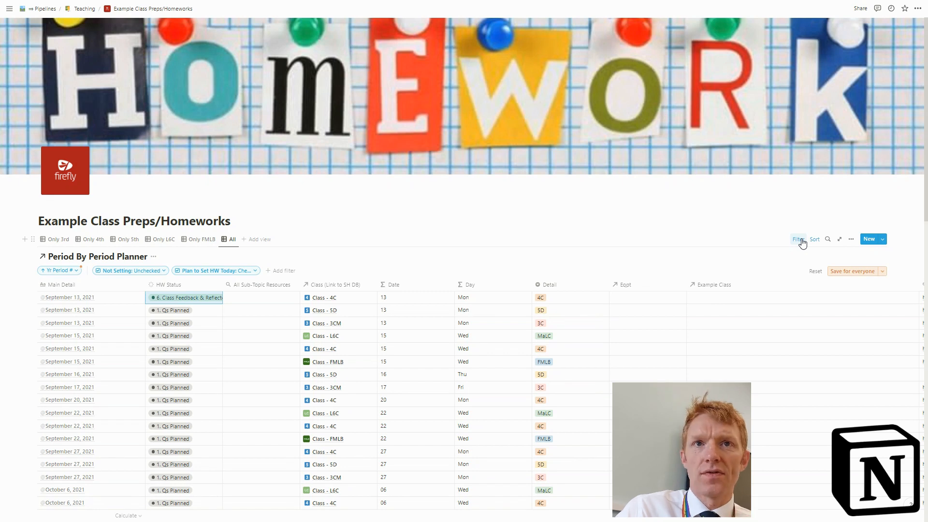
{"action": "left_click", "coordinate": [801, 241]}
{"action": "left_click", "coordinate": [801, 241]}
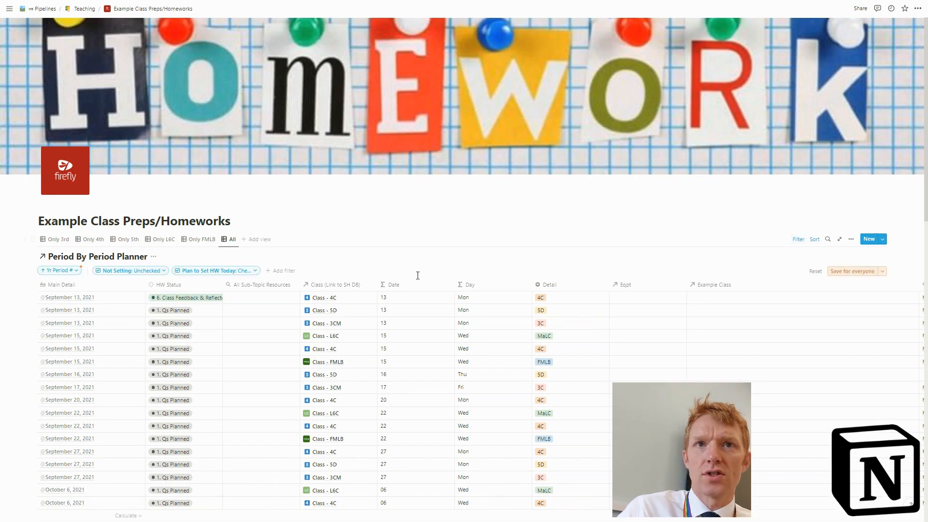
Step: Set HW Status to 5. Marked Scores in FF for September 15 Class - L6C and 3. Sheets Issued Students Doing HW for September 15 FMLB
{"action": "left_click", "coordinate": [181, 337]}
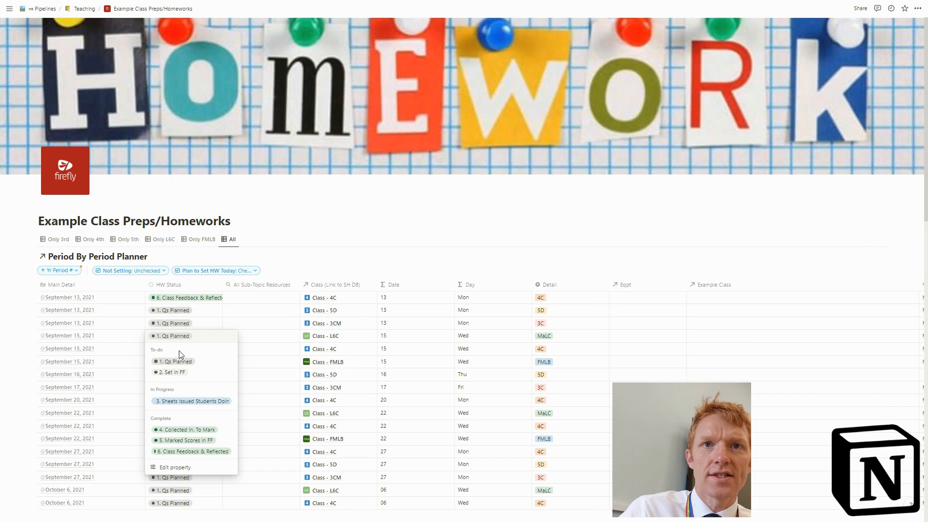
{"action": "left_click", "coordinate": [184, 440]}
{"action": "left_click", "coordinate": [181, 363]}
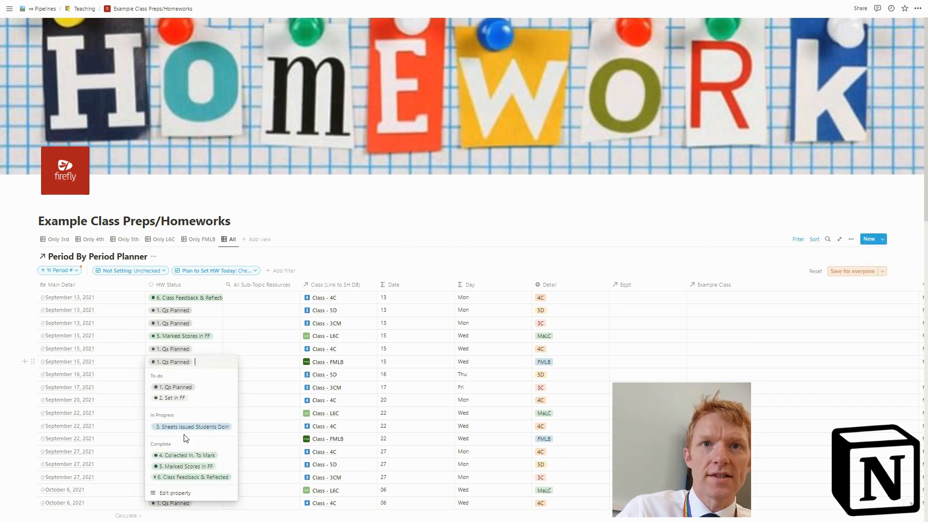
{"action": "left_click", "coordinate": [188, 428]}
Step: Set HW Status to 5. Marked Scores in FF for September 22 Class - L6C and 2. Set in FF for September 27 Class - 3CM
{"action": "left_click", "coordinate": [185, 416]}
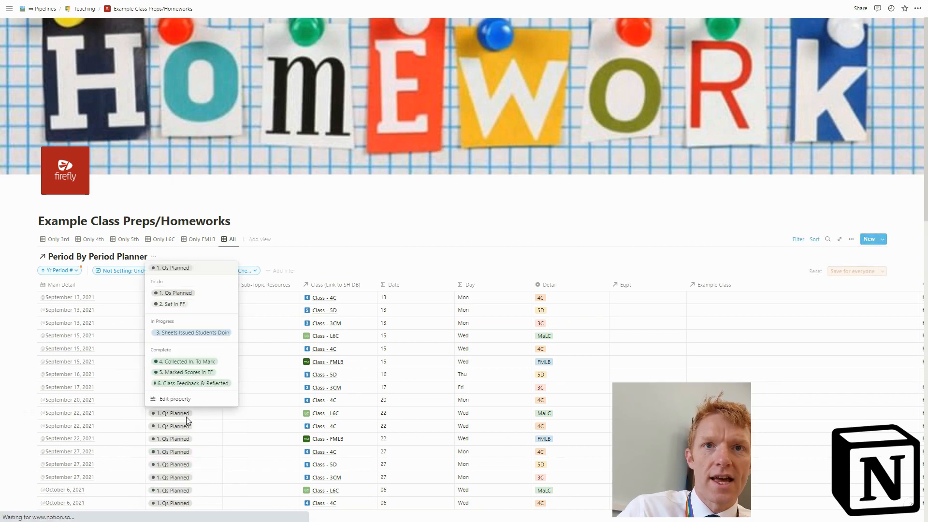
{"action": "left_click", "coordinate": [185, 364]}
{"action": "left_click", "coordinate": [178, 477]}
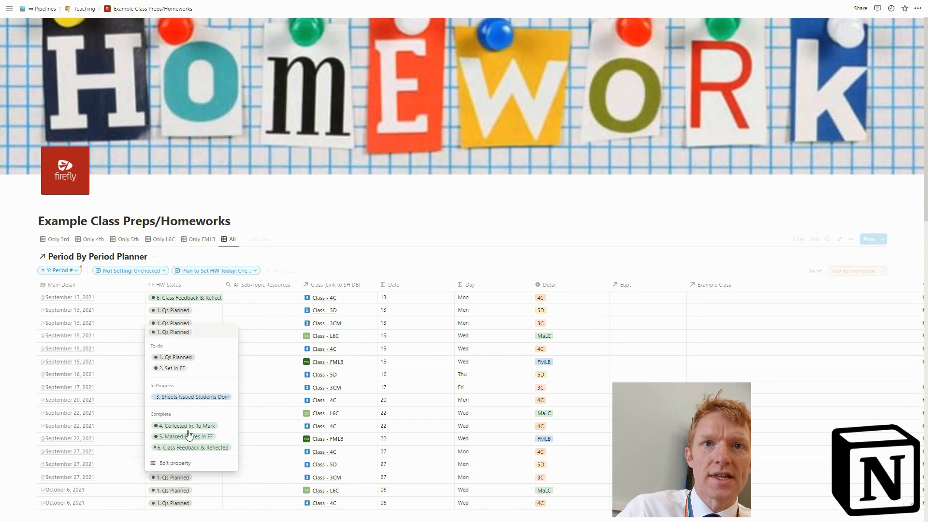
{"action": "left_click", "coordinate": [183, 370]}
{"action": "left_click", "coordinate": [179, 476]}
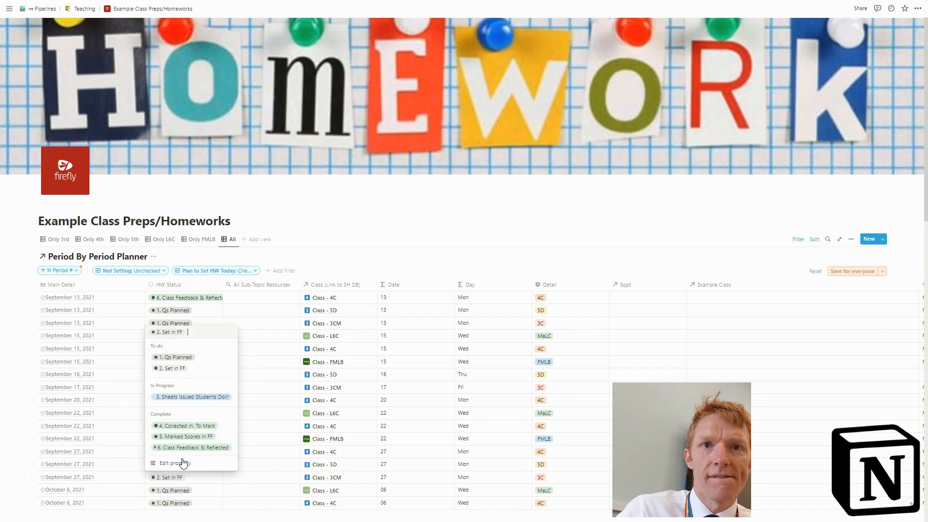
{"action": "left_click", "coordinate": [175, 463]}
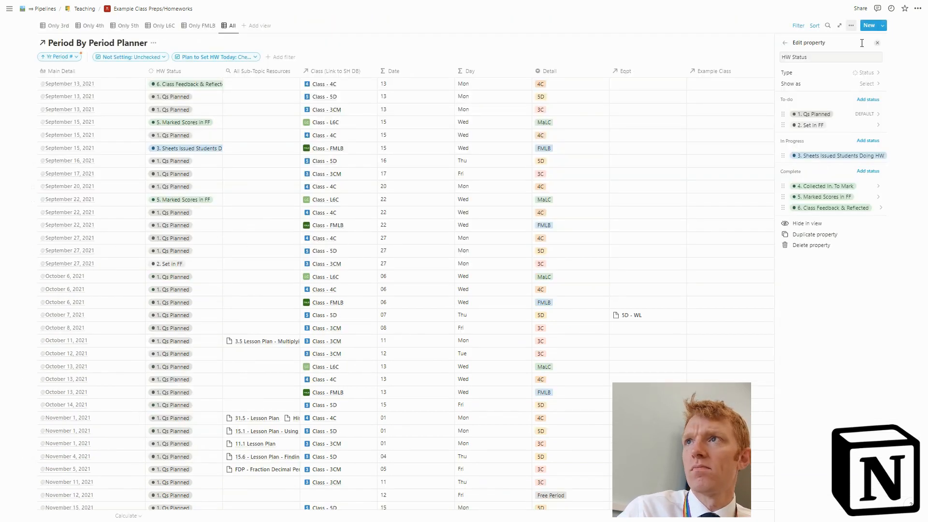
{"action": "left_click", "coordinate": [877, 43]}
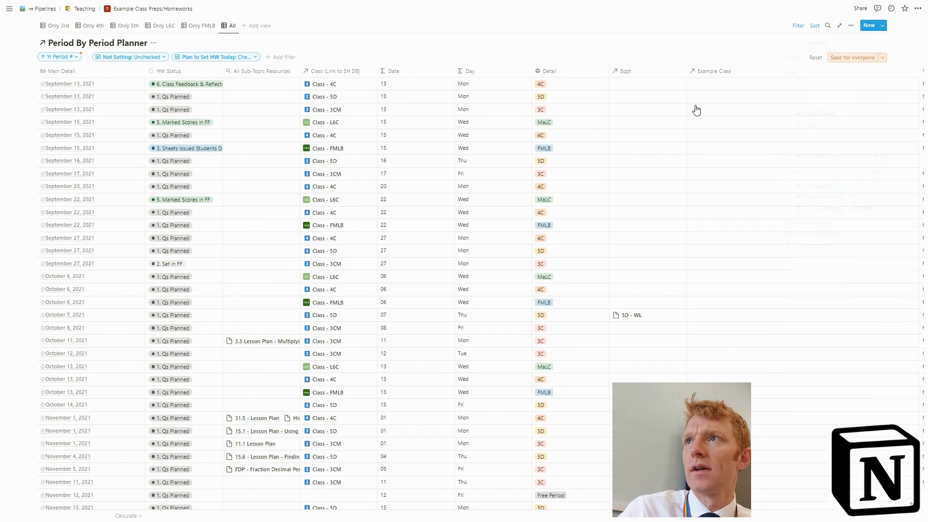
Step: Set HW Status to 2. Set in FF for October 12 and 5. Marked Scores in FF for the November 1 Class - 3CM entry
{"action": "left_click", "coordinate": [170, 353]}
{"action": "left_click", "coordinate": [172, 390]}
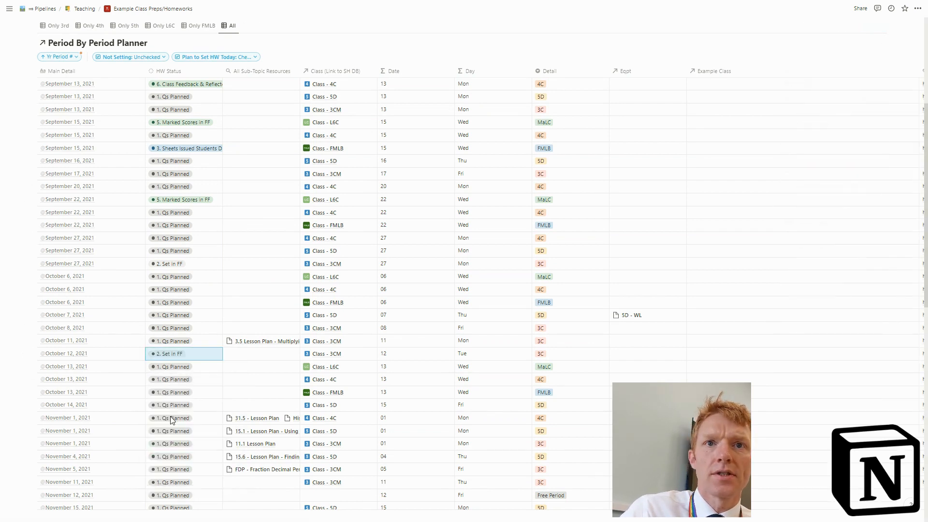
{"action": "left_click", "coordinate": [169, 442]}
{"action": "left_click", "coordinate": [184, 406]}
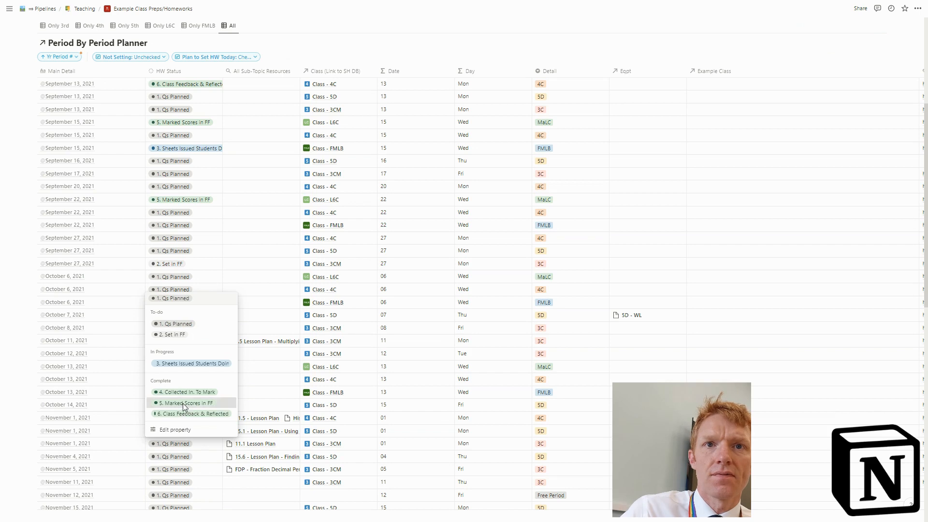
Step: Set the HW Status of the November 11 Class - 3CM entry to 3. Sheets Issued Students Doing HW
{"action": "left_click", "coordinate": [182, 484]}
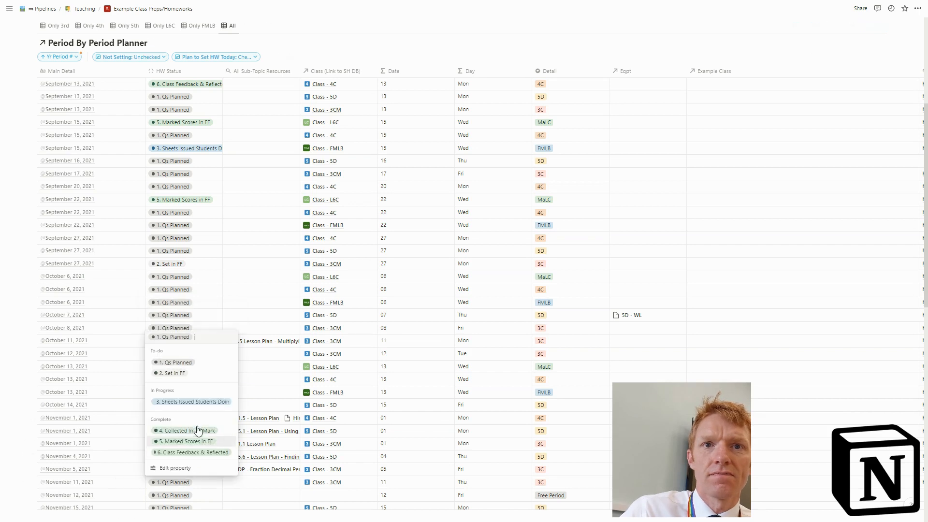
{"action": "left_click", "coordinate": [192, 402]}
{"action": "scroll", "coordinate": [187, 189], "scroll_direction": "up", "scroll_amount": 5}
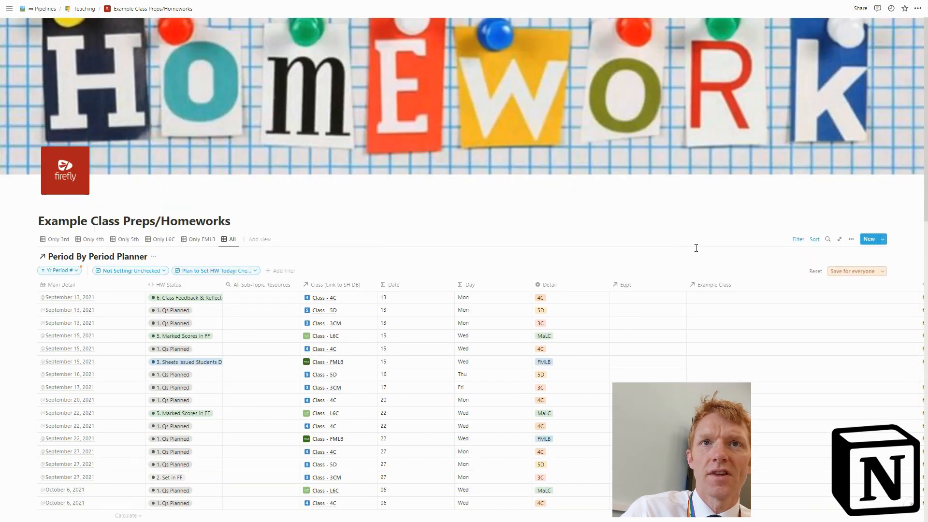
Step: Add an HW Status filter to the All view of the Period By Period Planner
{"action": "left_click", "coordinate": [802, 241]}
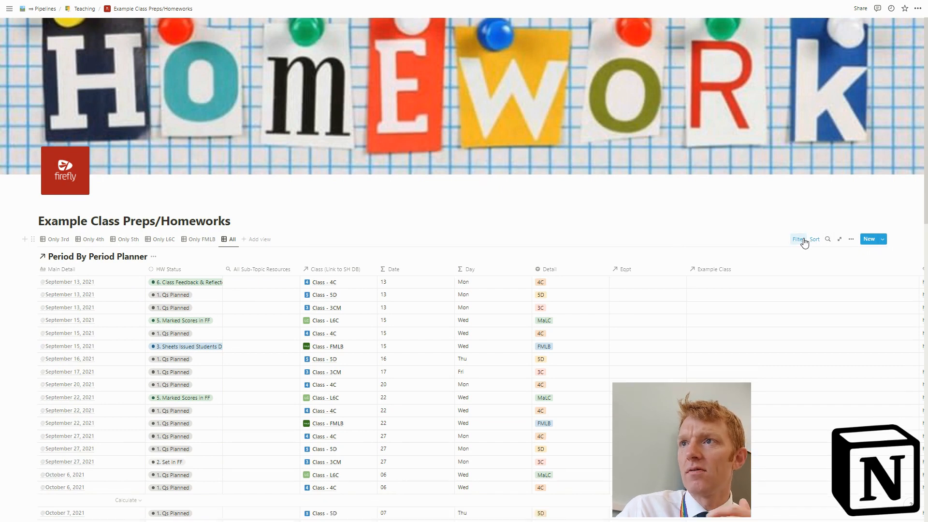
{"action": "left_click", "coordinate": [803, 241]}
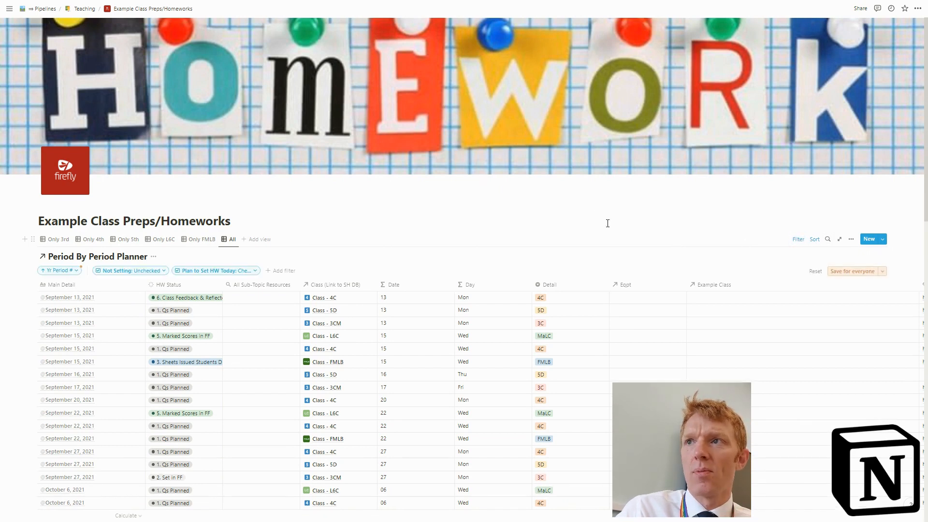
{"action": "left_click", "coordinate": [281, 272]}
{"action": "left_click", "coordinate": [258, 356]}
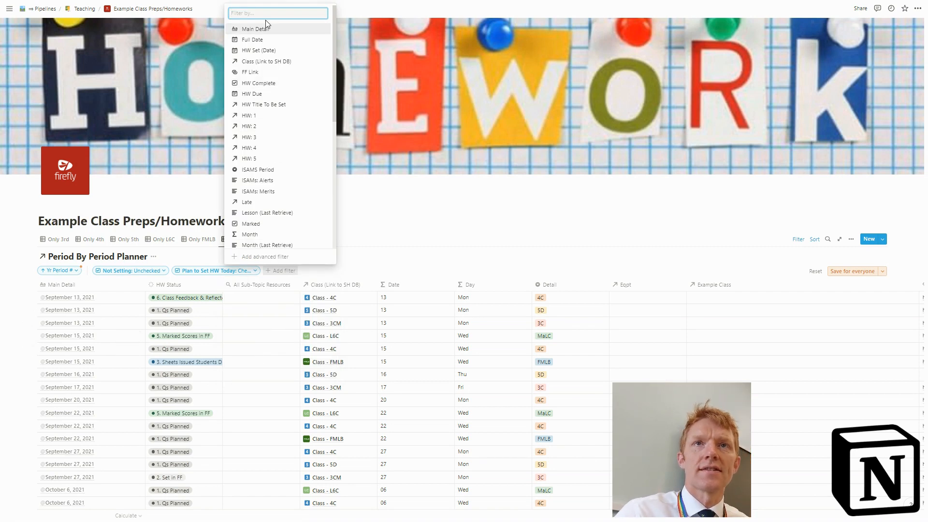
{"action": "type", "text": "statu"}
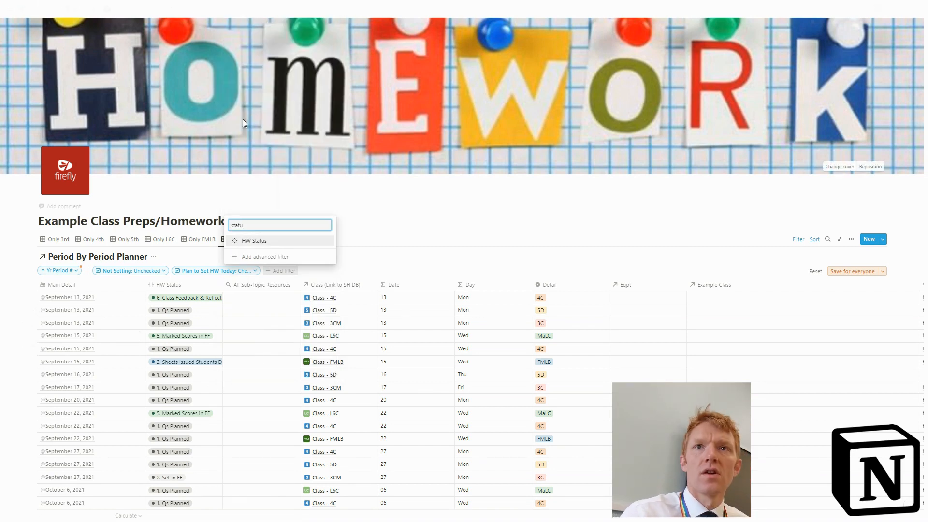
{"action": "left_click", "coordinate": [249, 240]}
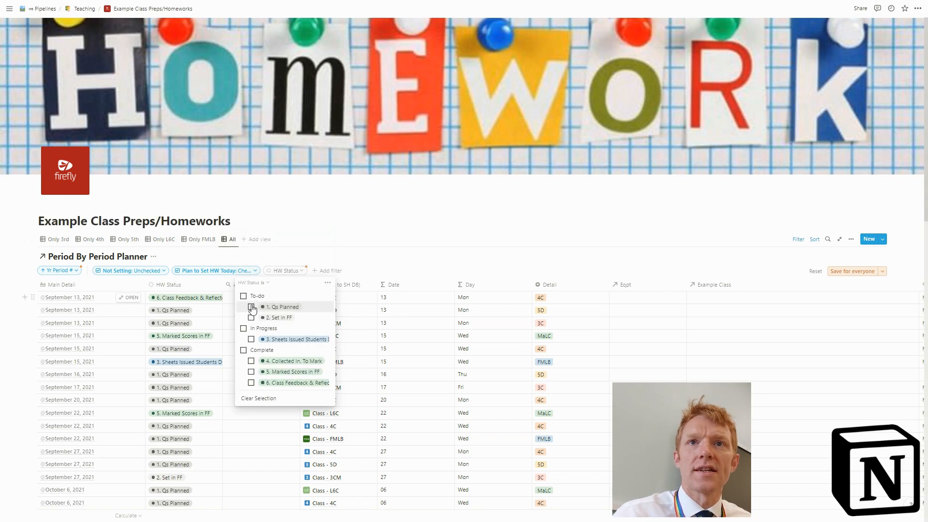
Step: Try the HW Status filter on the To-do group and individually on 1. Qs Planned and 2. Set in FF, clearing each selection
{"action": "left_click", "coordinate": [243, 297]}
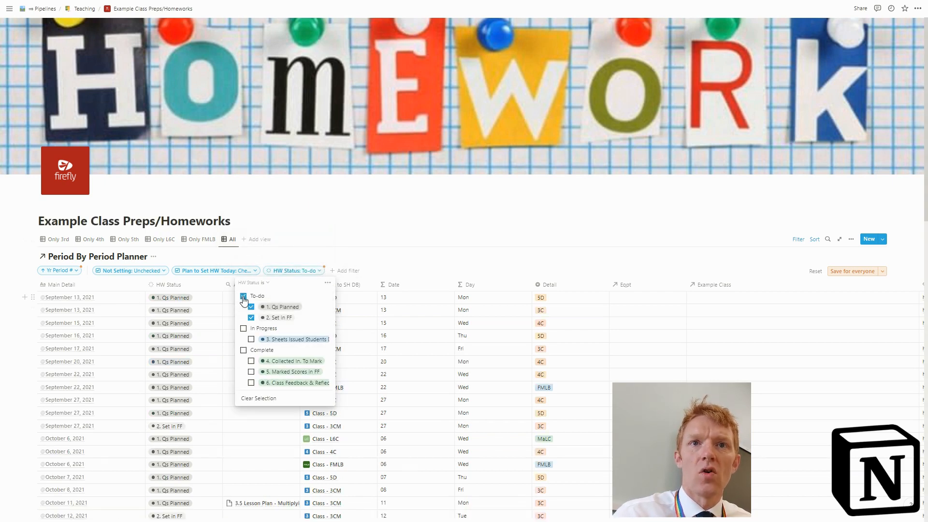
{"action": "left_click", "coordinate": [244, 296]}
{"action": "left_click", "coordinate": [251, 308]}
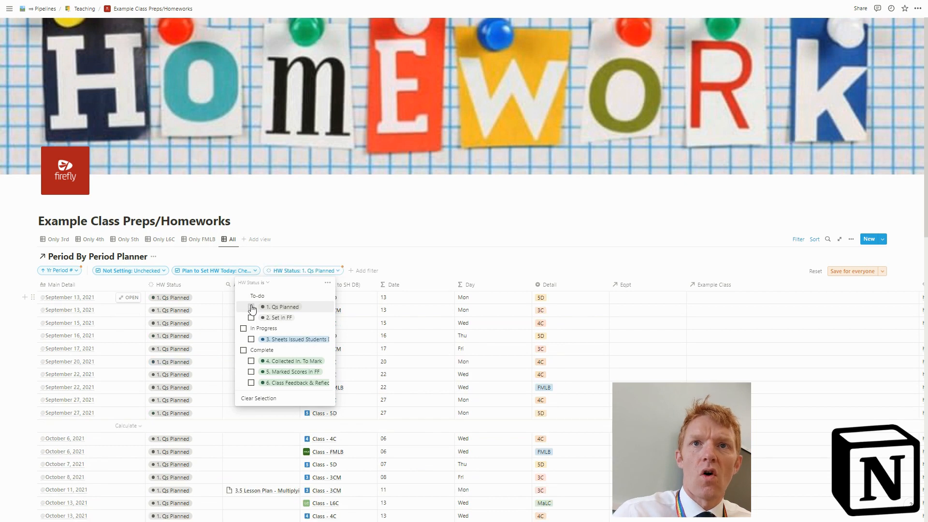
{"action": "left_click", "coordinate": [251, 308]}
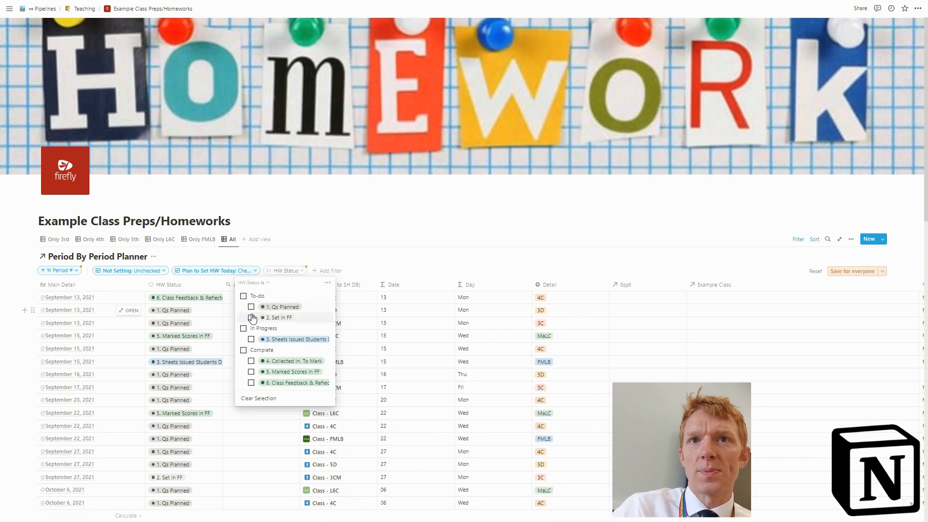
{"action": "left_click", "coordinate": [251, 318]}
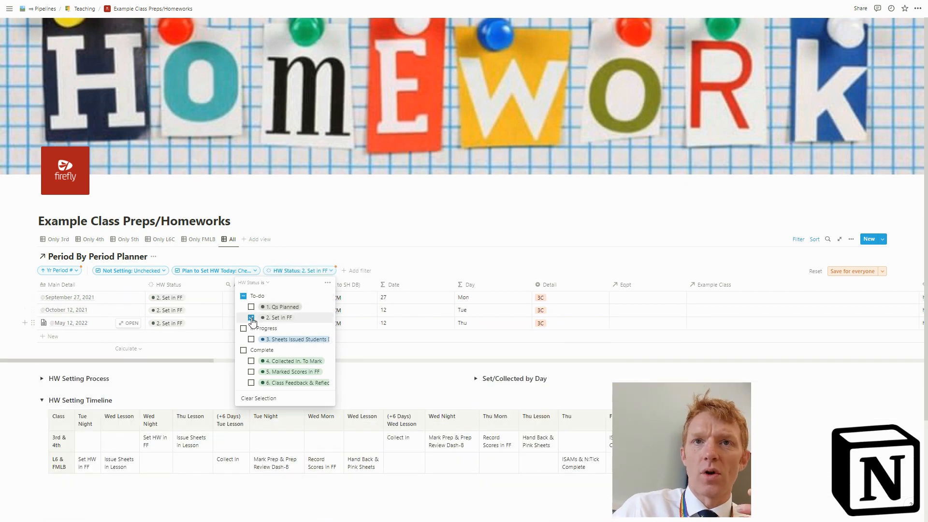
{"action": "left_click", "coordinate": [252, 318]}
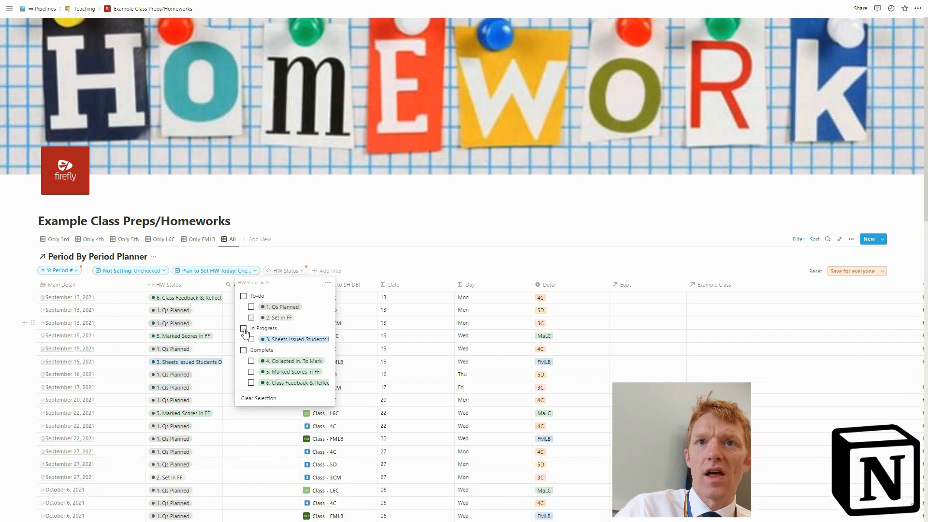
Step: Try the HW Status filter on the In Progress group and on 4. Collected In, To Mark, clearing each selection
{"action": "left_click", "coordinate": [243, 329]}
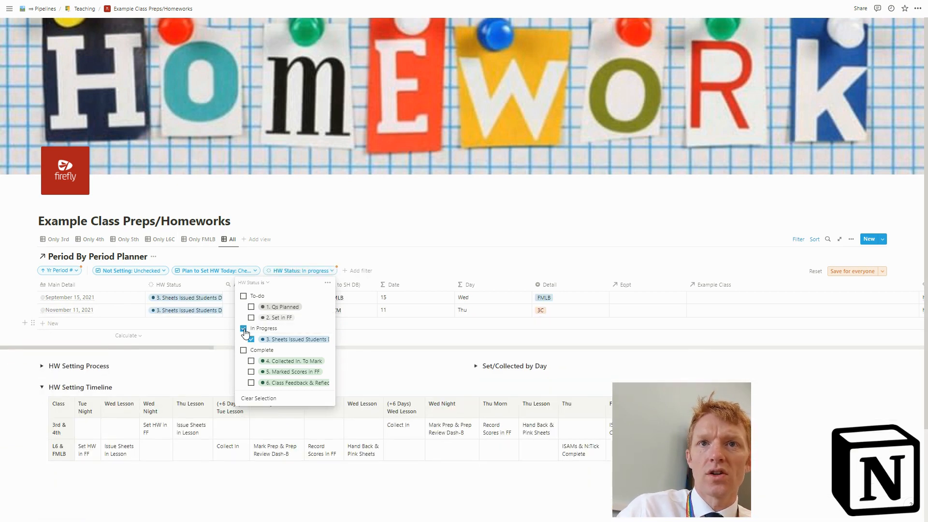
{"action": "left_click", "coordinate": [244, 329]}
{"action": "left_click", "coordinate": [251, 361]}
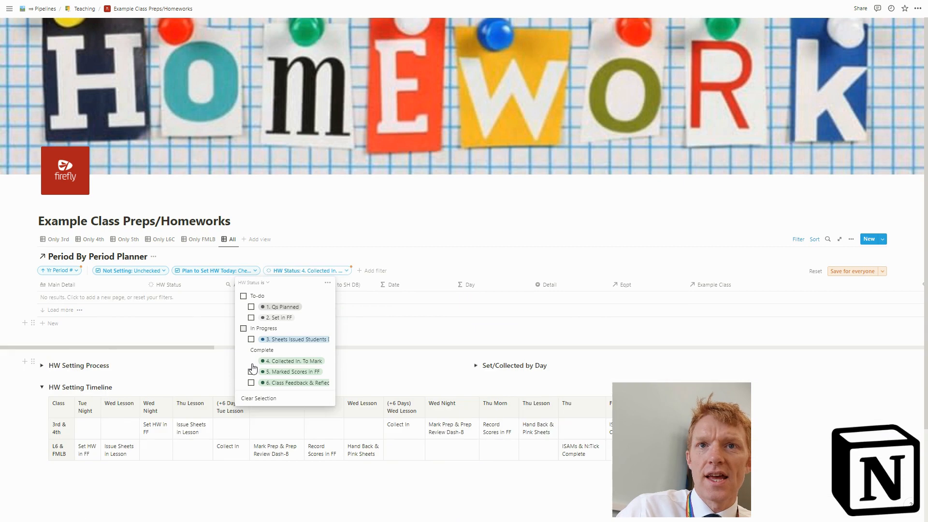
{"action": "left_click", "coordinate": [251, 361]}
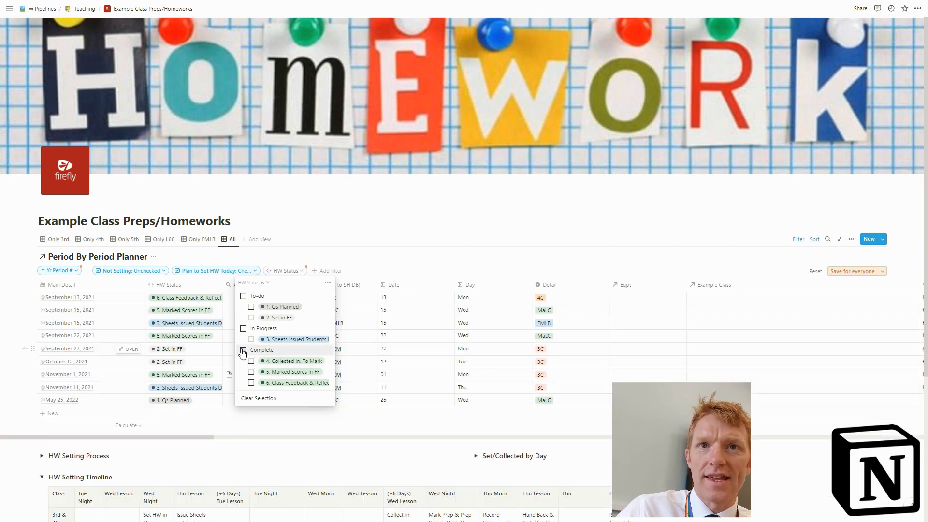
Step: Filter HW Status by 6. Class Feedback & Reflected and extend the selection to the whole Complete group
{"action": "left_click", "coordinate": [251, 382]}
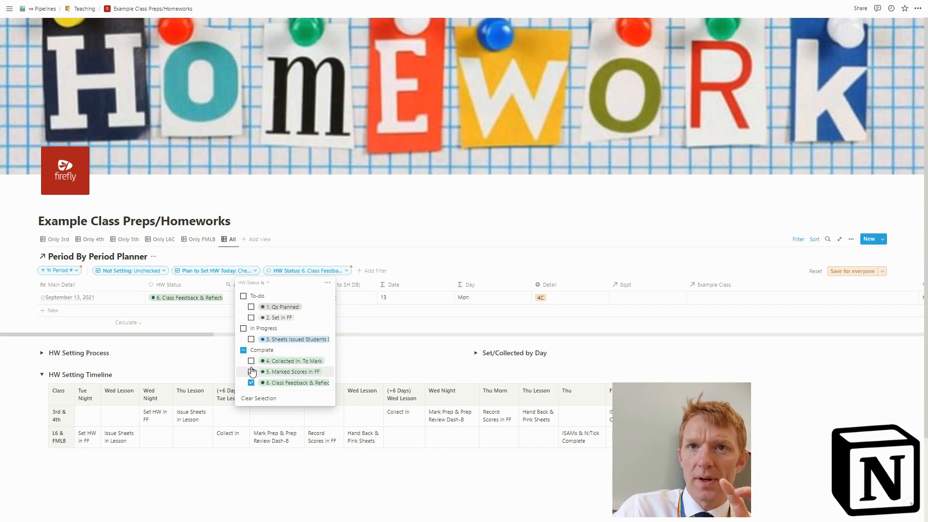
{"action": "left_click", "coordinate": [252, 372]}
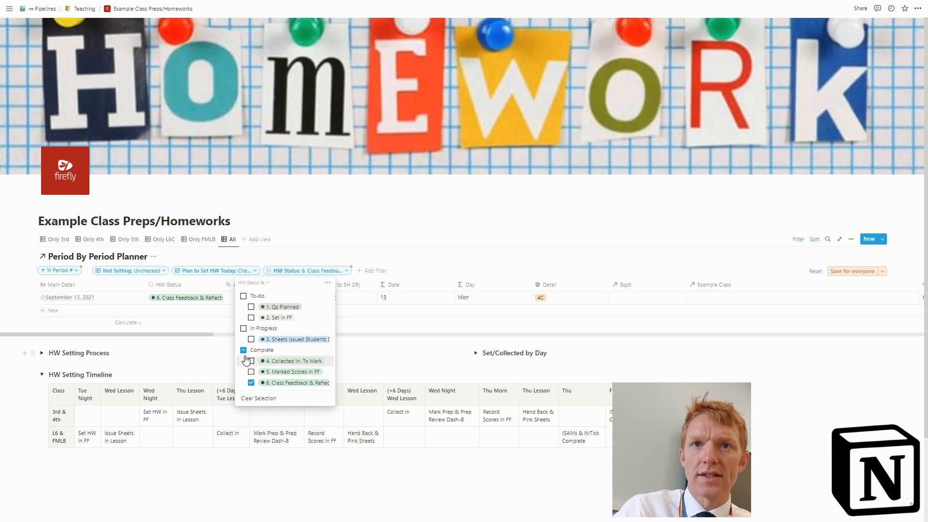
{"action": "left_click", "coordinate": [252, 361]}
{"action": "left_click", "coordinate": [243, 350]}
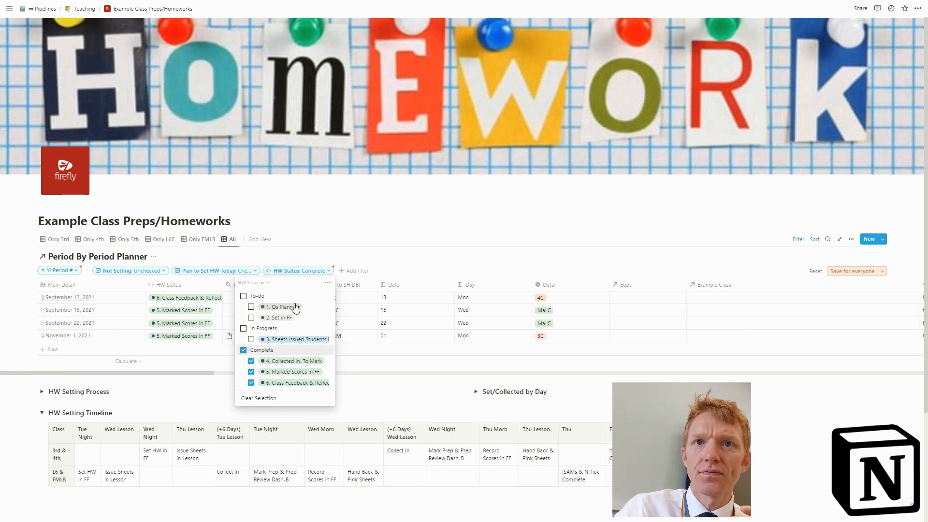
Step: Group the All view of the planner by the HW Status property
{"action": "left_click", "coordinate": [851, 239]}
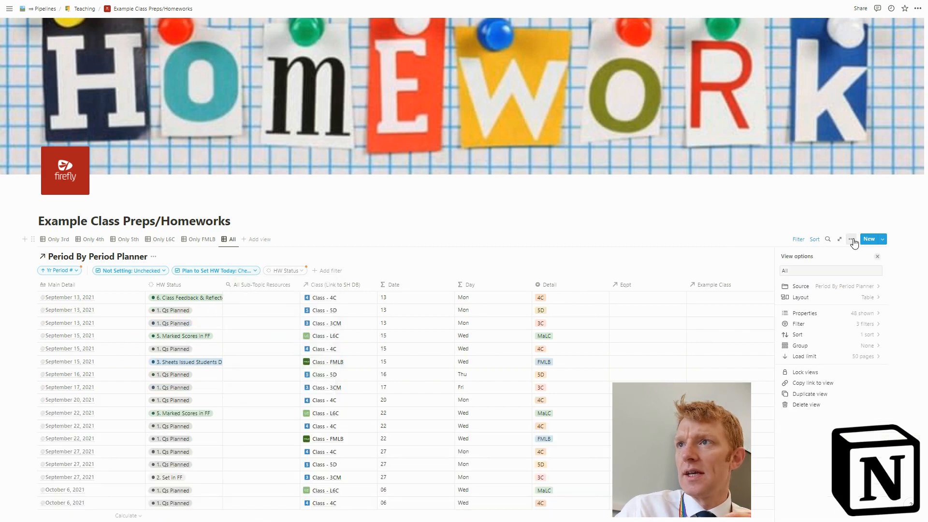
{"action": "left_click", "coordinate": [836, 347]}
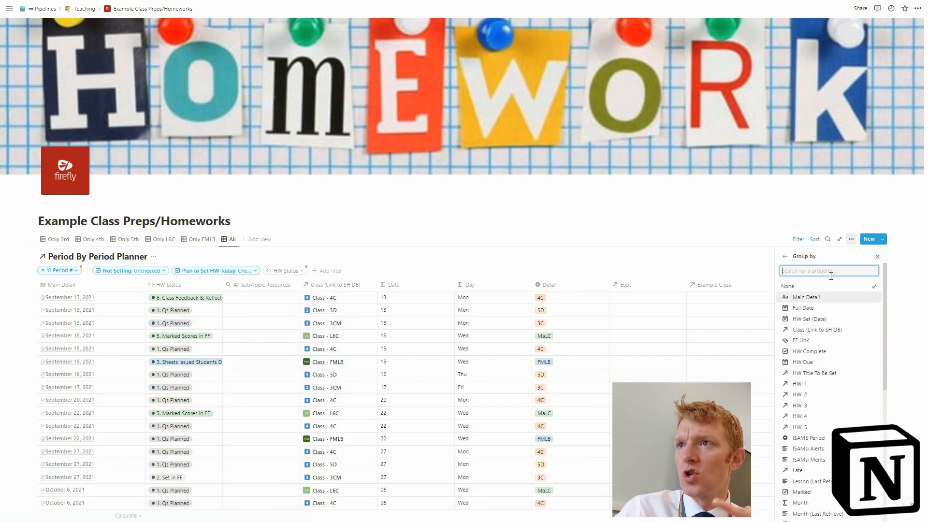
{"action": "scroll", "coordinate": [846, 379], "scroll_direction": "down", "scroll_amount": 4}
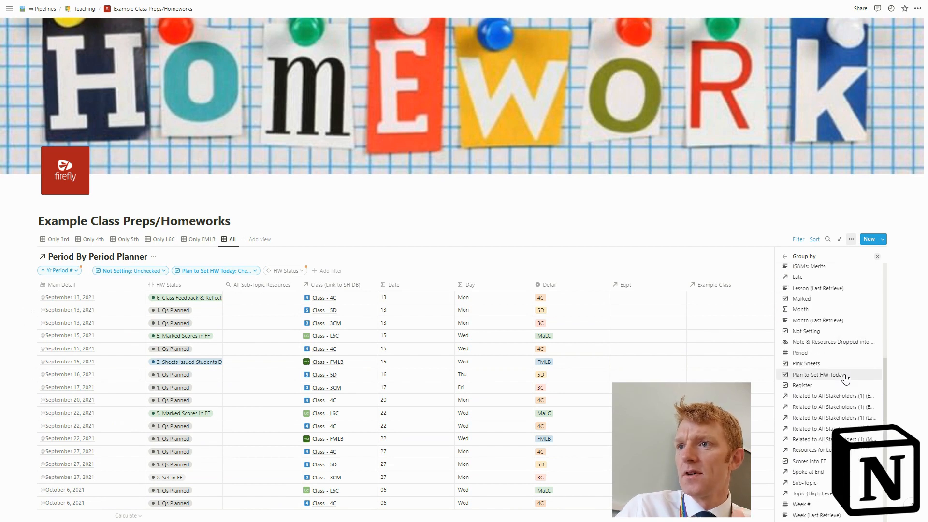
{"action": "scroll", "coordinate": [832, 380], "scroll_direction": "down", "scroll_amount": 2}
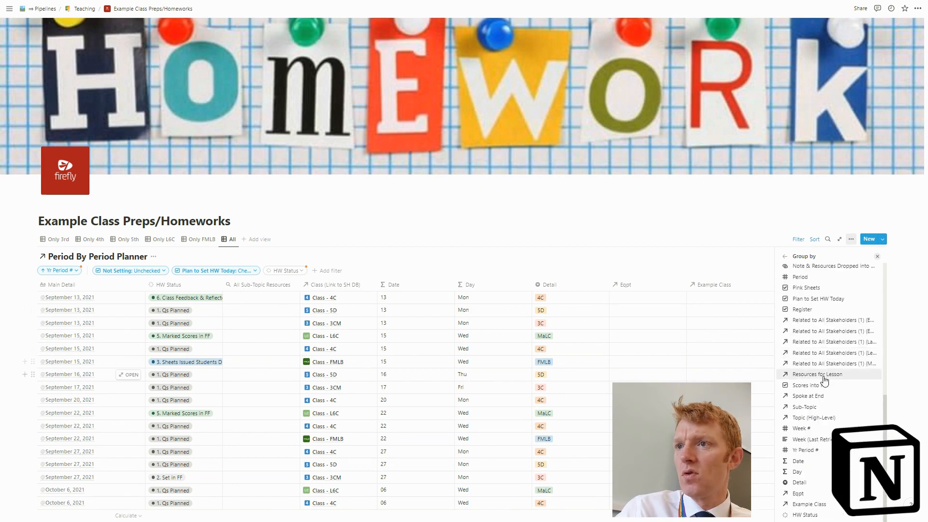
{"action": "left_click", "coordinate": [804, 514]}
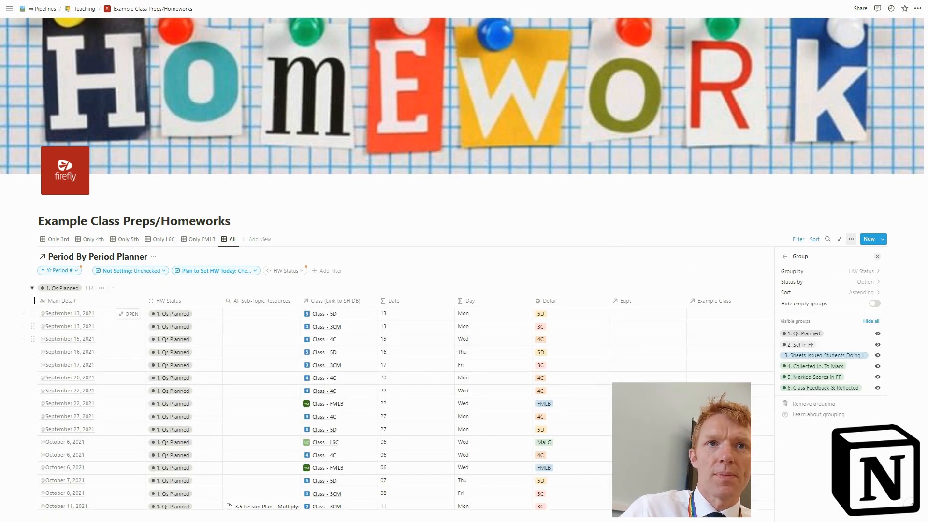
Step: Collapse all six HW Status groups, from 1. Qs Planned through 6. Class Feedback & Reflected
{"action": "left_click", "coordinate": [32, 287]}
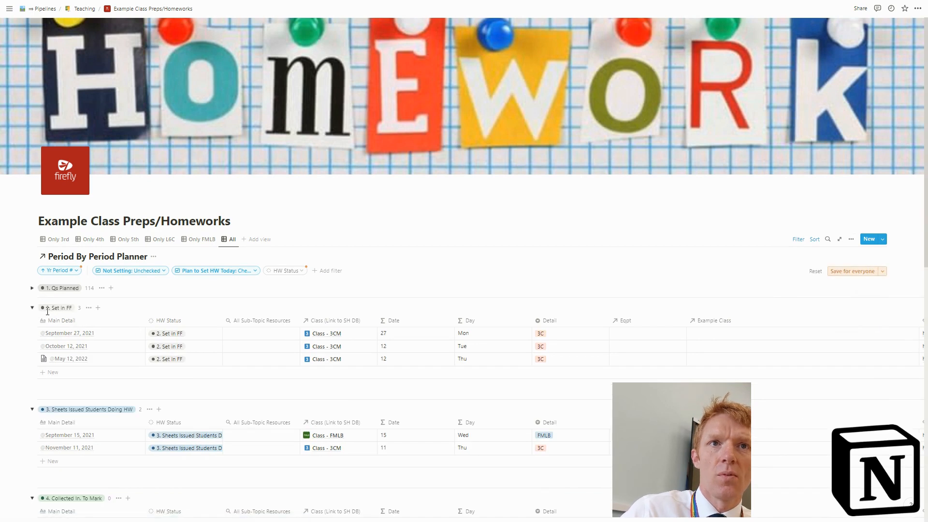
{"action": "left_click", "coordinate": [32, 307]}
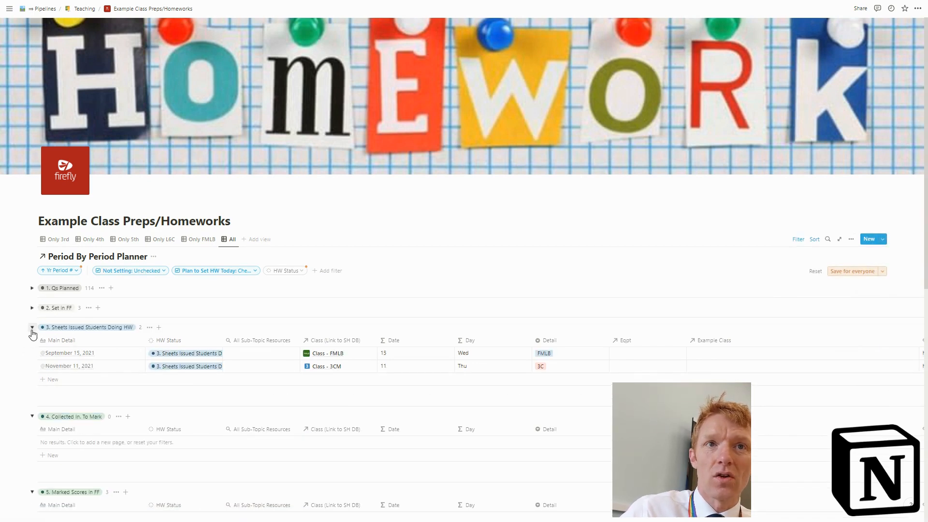
{"action": "left_click", "coordinate": [32, 328]}
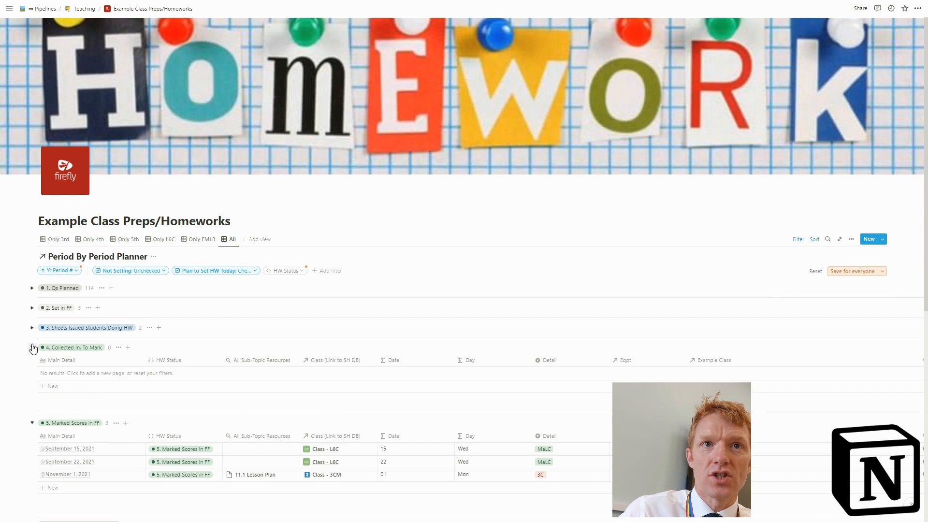
{"action": "left_click", "coordinate": [32, 347]}
{"action": "left_click", "coordinate": [31, 366]}
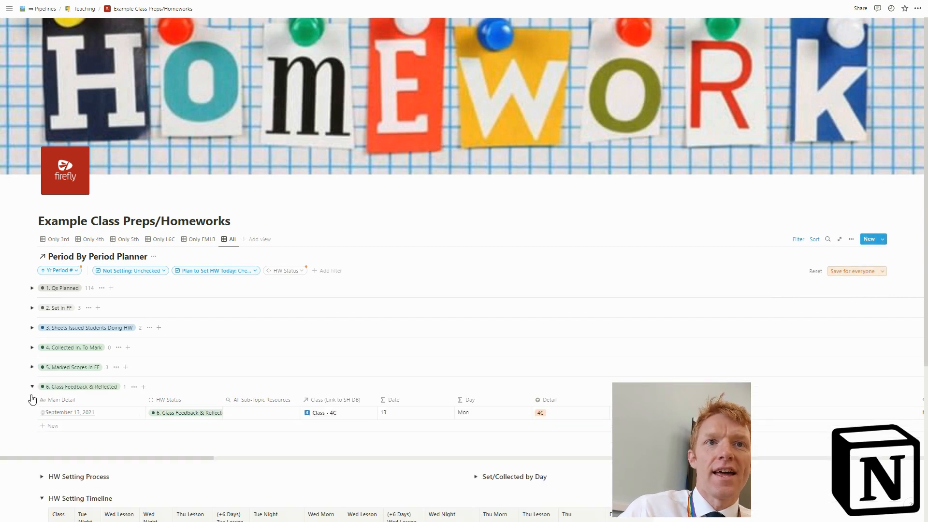
{"action": "left_click", "coordinate": [31, 387]}
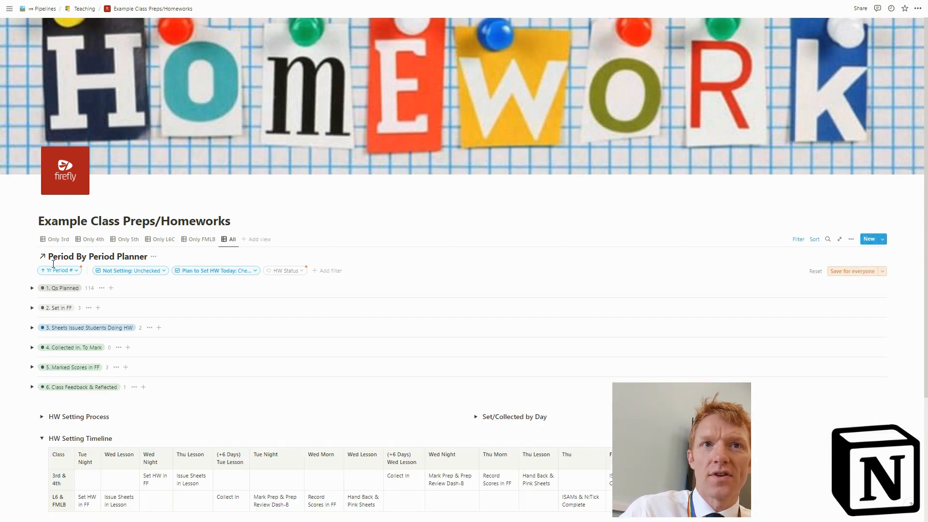